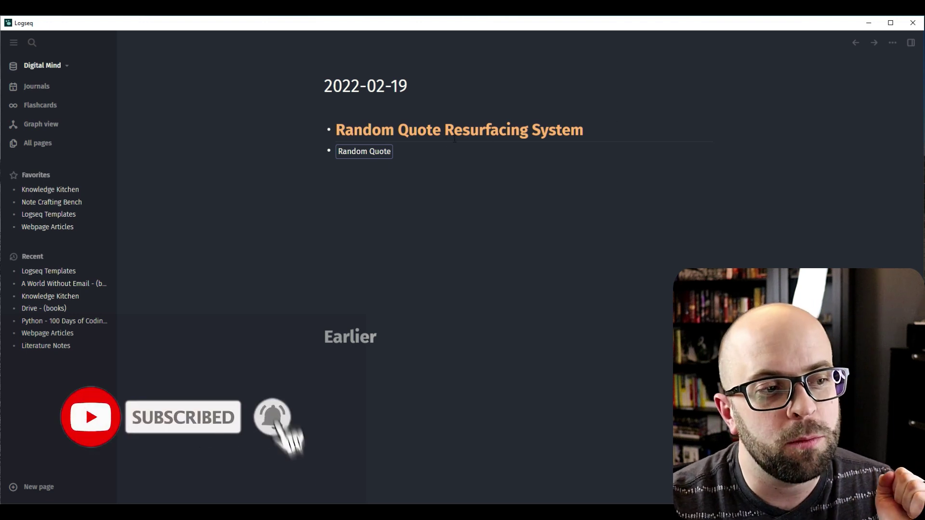
# Insert two random quotes, then add a block linking [[Literature_Notes]] with the line 'This is a thought'.
pyautogui.click(376, 153)
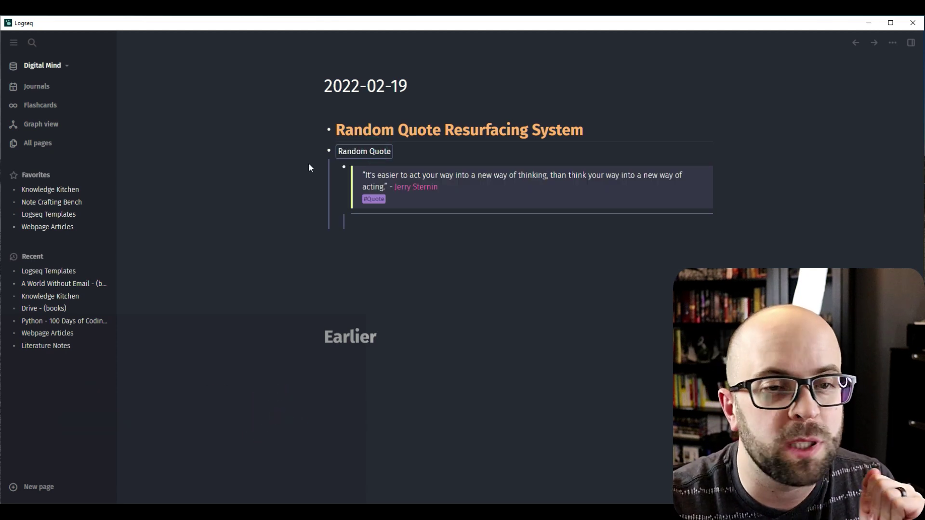
pyautogui.click(359, 152)
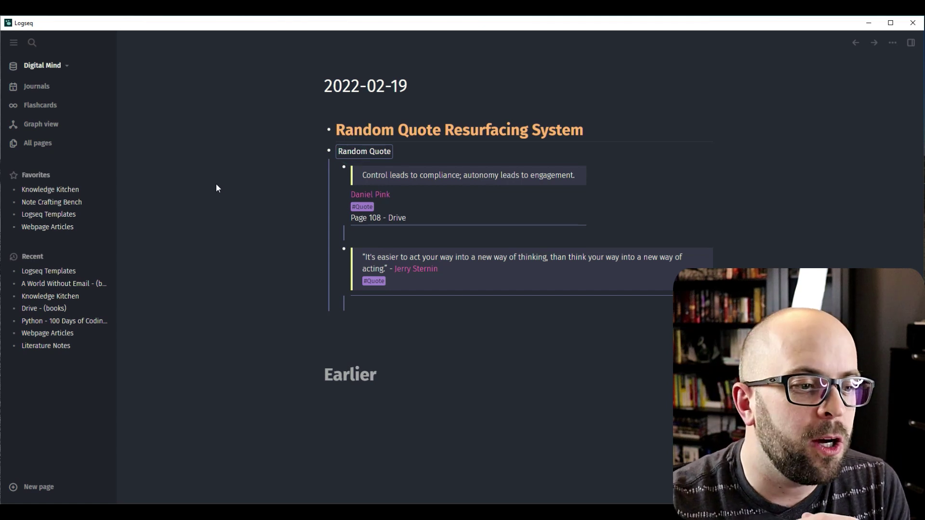
pyautogui.click(393, 306)
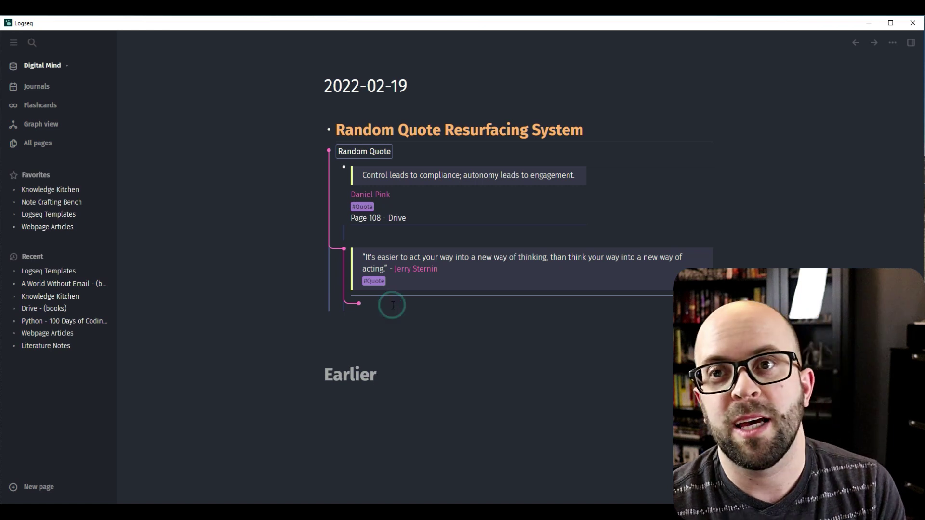
pyautogui.write('[[')
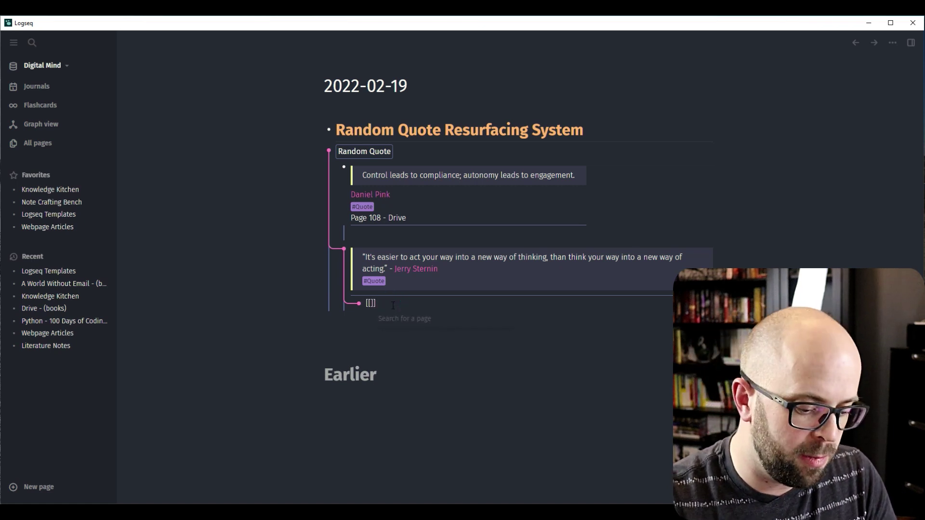
pyautogui.write('lit')
pyautogui.press('Return')
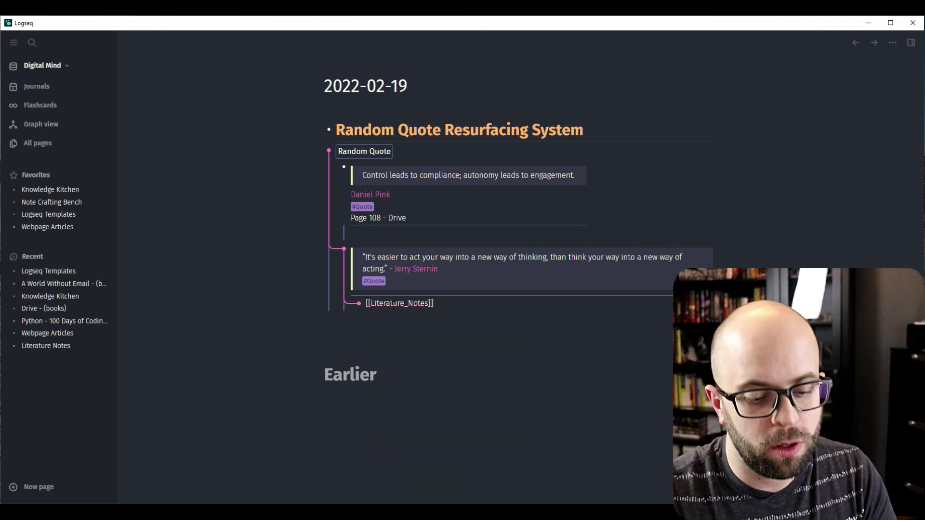
pyautogui.hotkey('shift', 'Return')
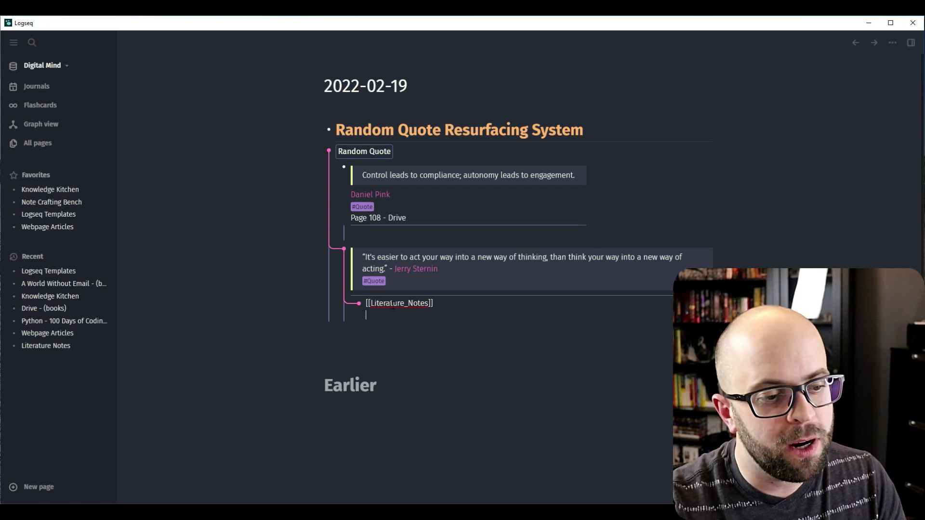
pyautogui.write('This is a thought')
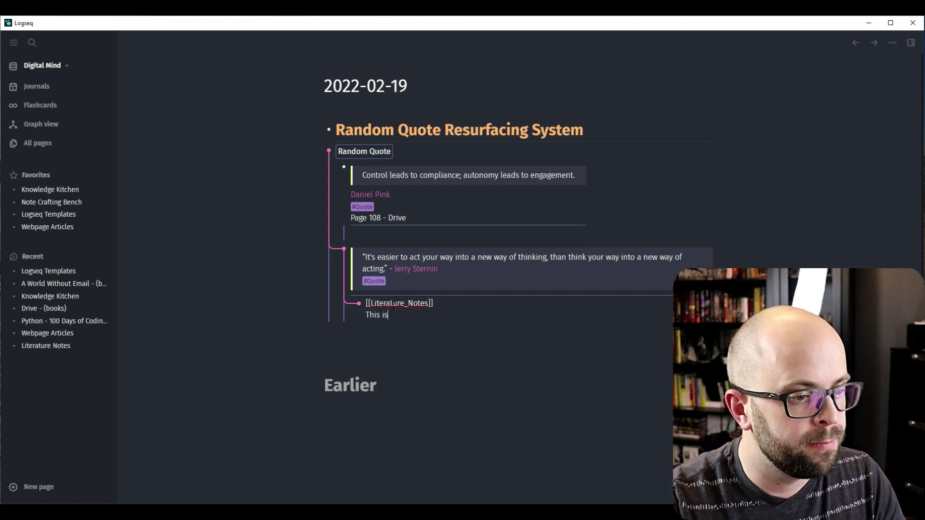
pyautogui.click(285, 306)
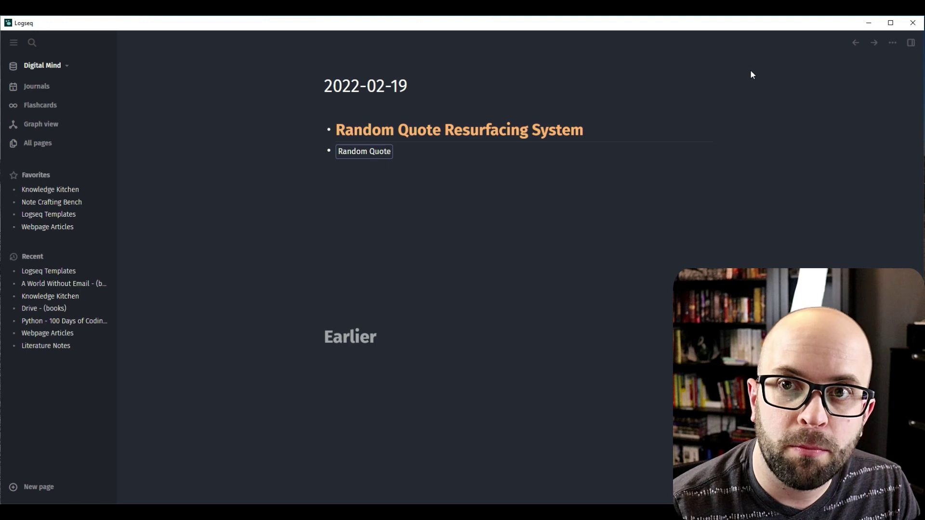
# View the Advanced section of Logseq settings, then close the settings.
pyautogui.click(892, 44)
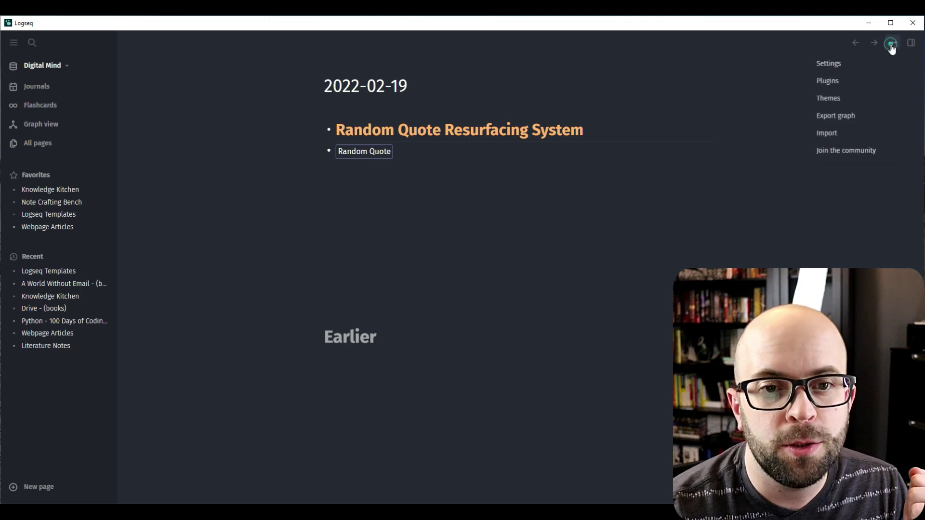
pyautogui.click(841, 62)
pyautogui.click(288, 195)
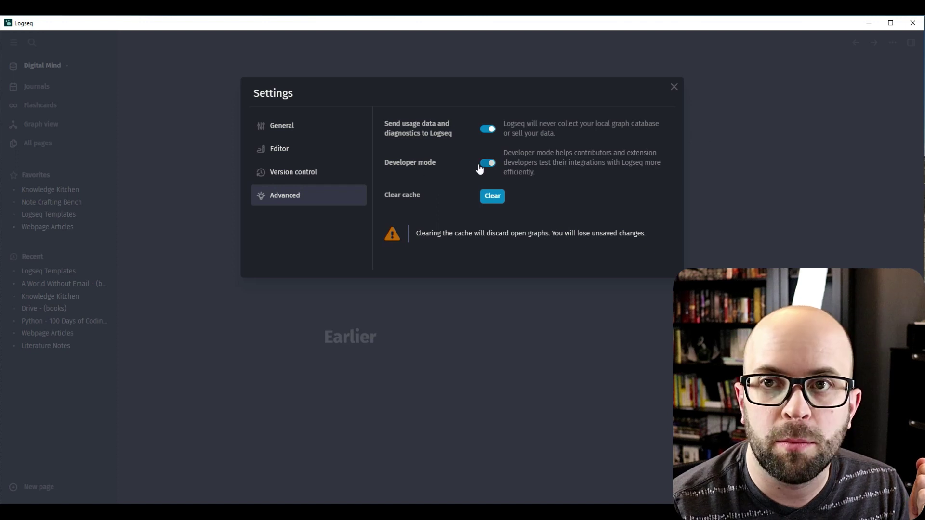
pyautogui.click(674, 88)
# Open the Plugins page, browse the Marketplace, and return to the Installed plugins list.
pyautogui.click(893, 43)
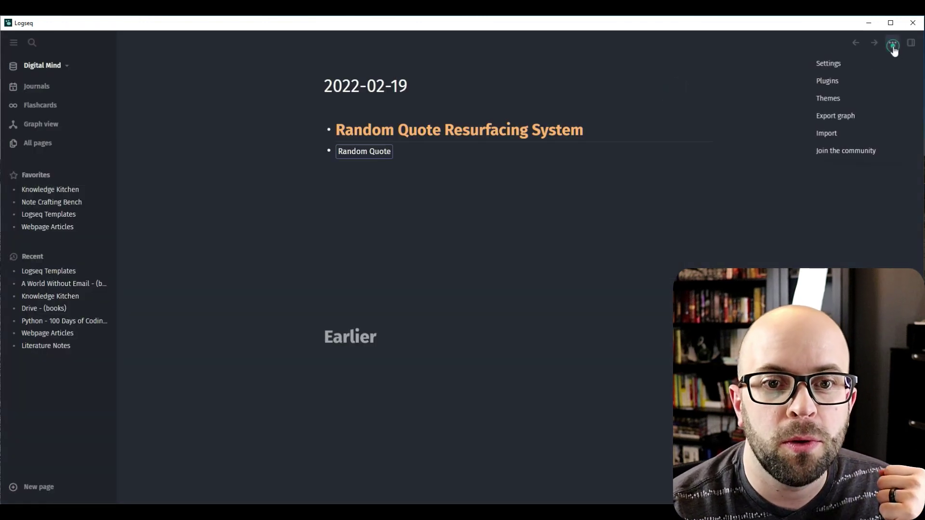
pyautogui.click(836, 92)
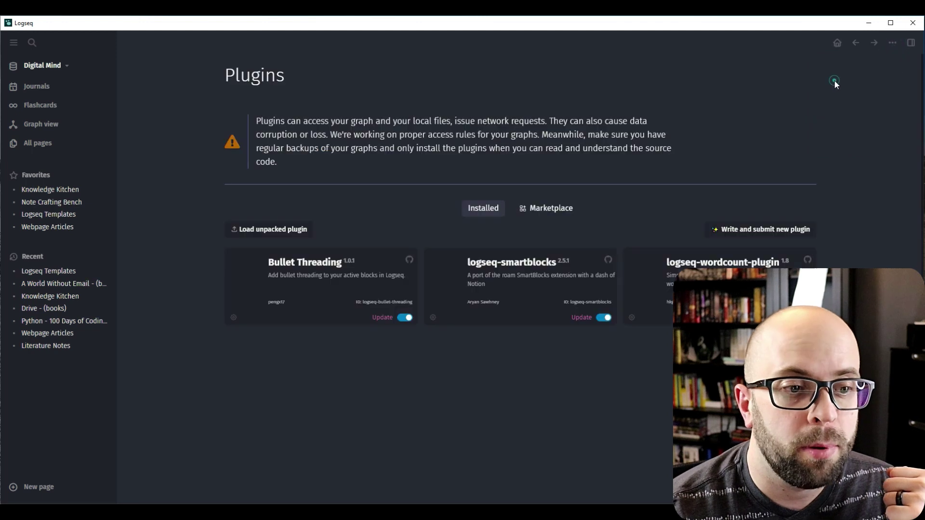
pyautogui.click(555, 213)
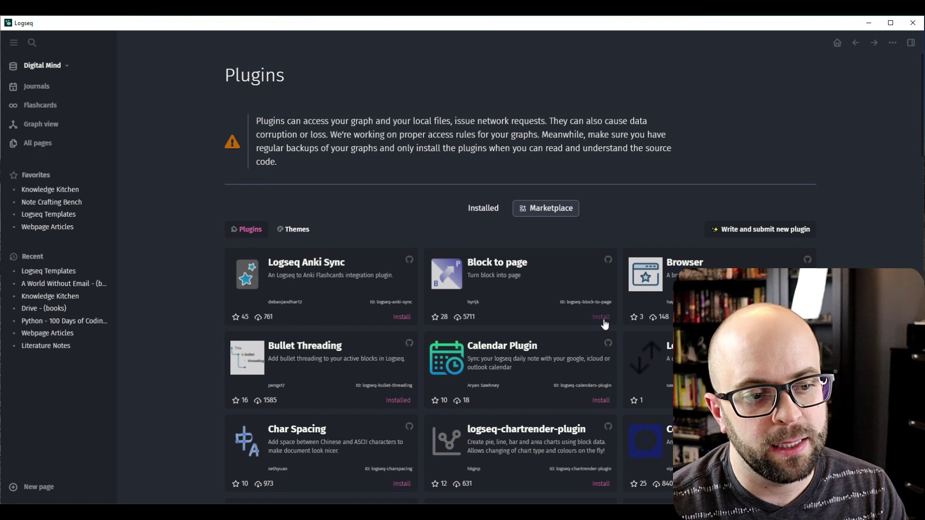
pyautogui.click(483, 208)
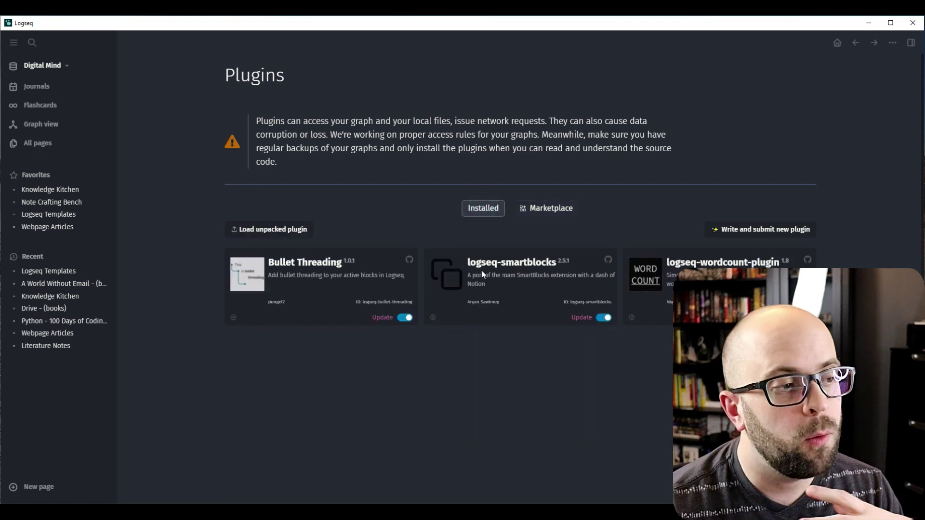
# On Logseq Templates, inspect the Random Quote block's raw <%randomblock Quote%> code, then edit the empty top block.
pyautogui.click(49, 215)
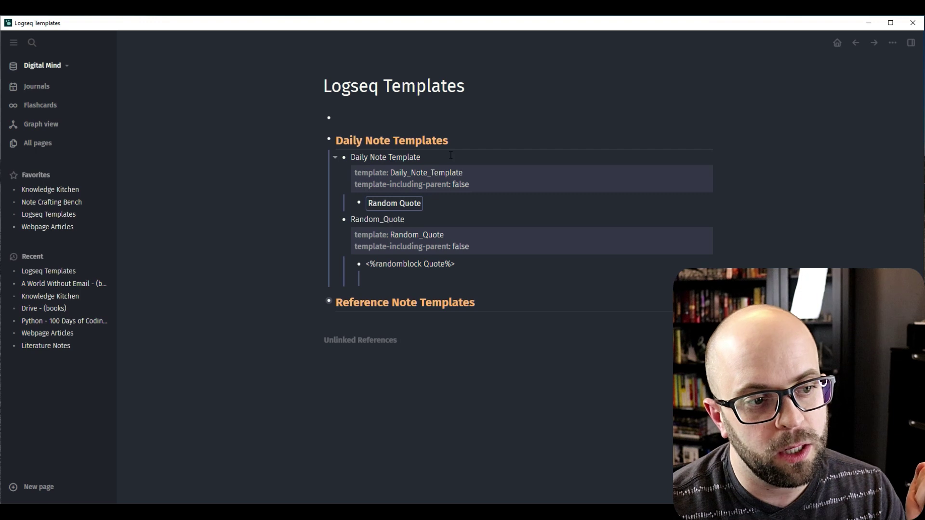
pyautogui.click(492, 208)
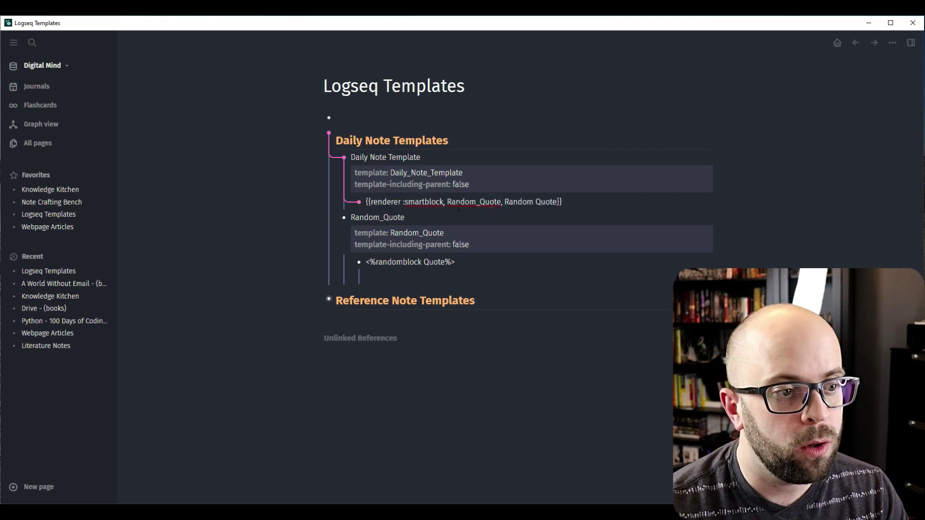
pyautogui.click(266, 220)
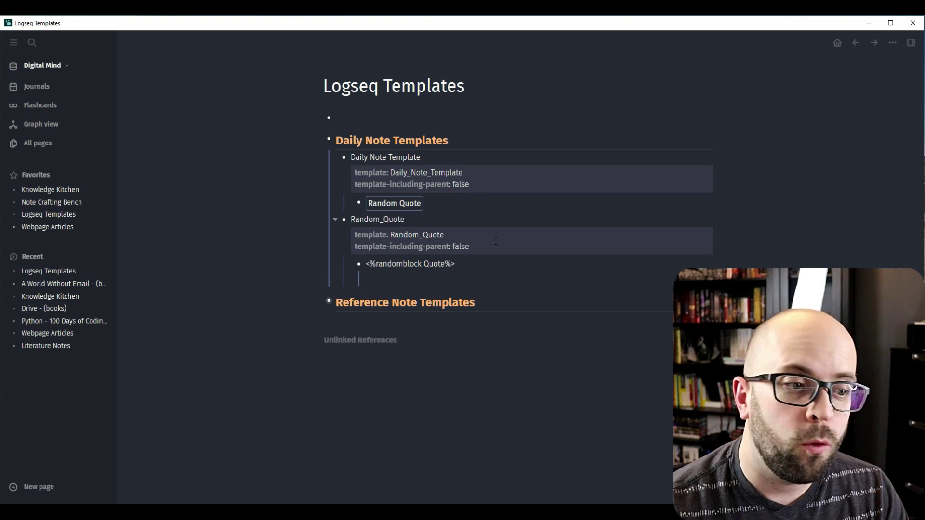
pyautogui.click(407, 277)
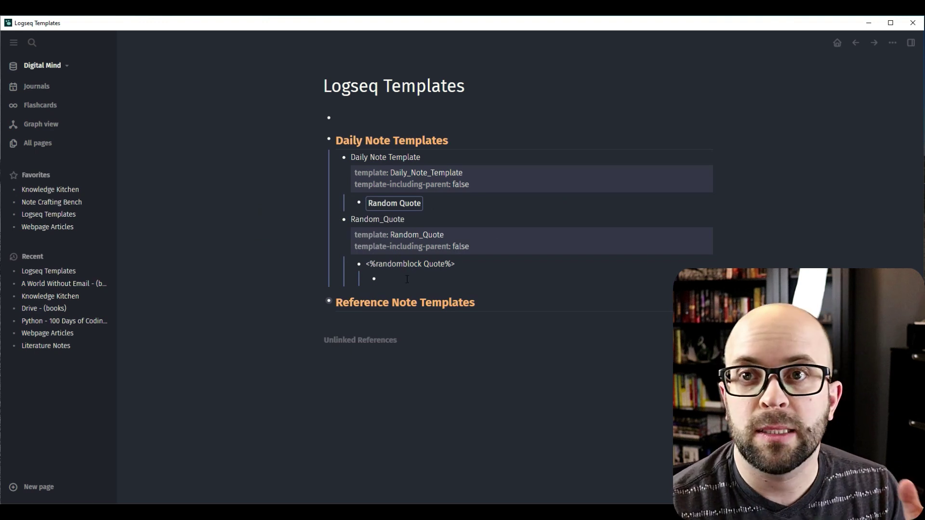
pyautogui.click(357, 120)
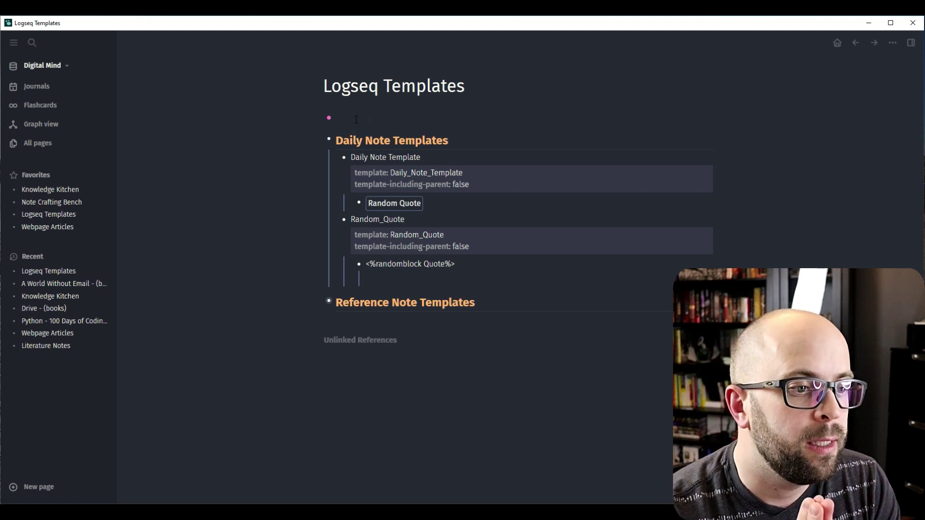
# Create a Random_Quote_2 block with an indented child reading <%randomblock Quote%>.
pyautogui.write('Random_Note_')
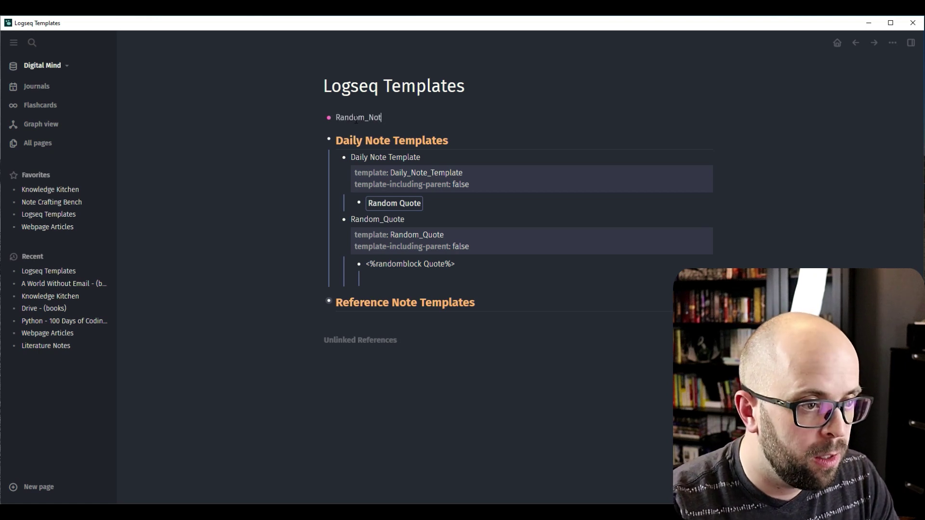
pyautogui.press('BackSpace')
pyautogui.press('BackSpace')
pyautogui.press('BackSpace')
pyautogui.press('BackSpace')
pyautogui.press('BackSpace')
pyautogui.write('Quote_2')
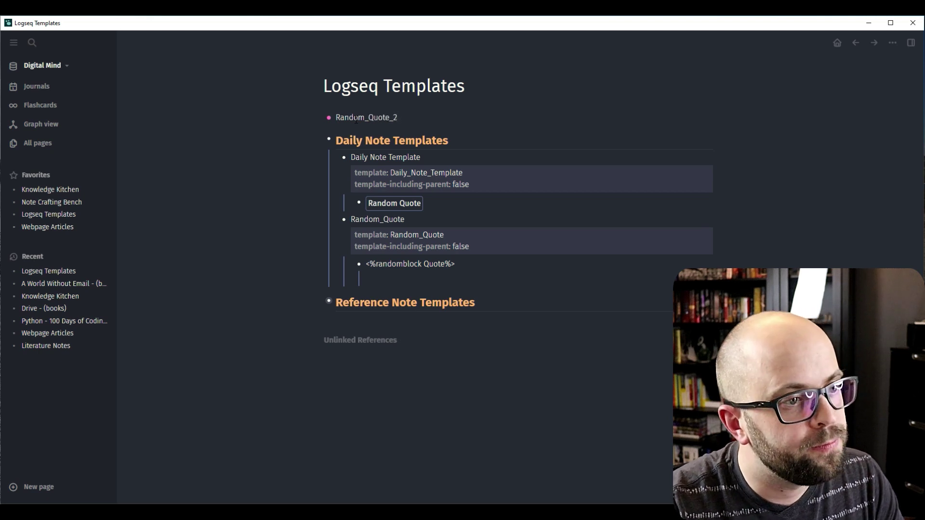
pyautogui.press('Return')
pyautogui.press('Tab')
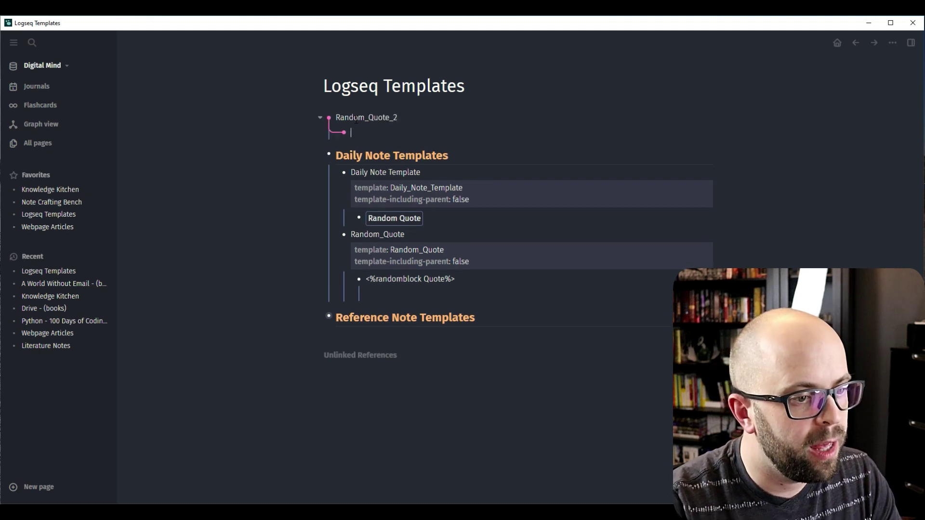
pyautogui.write('<')
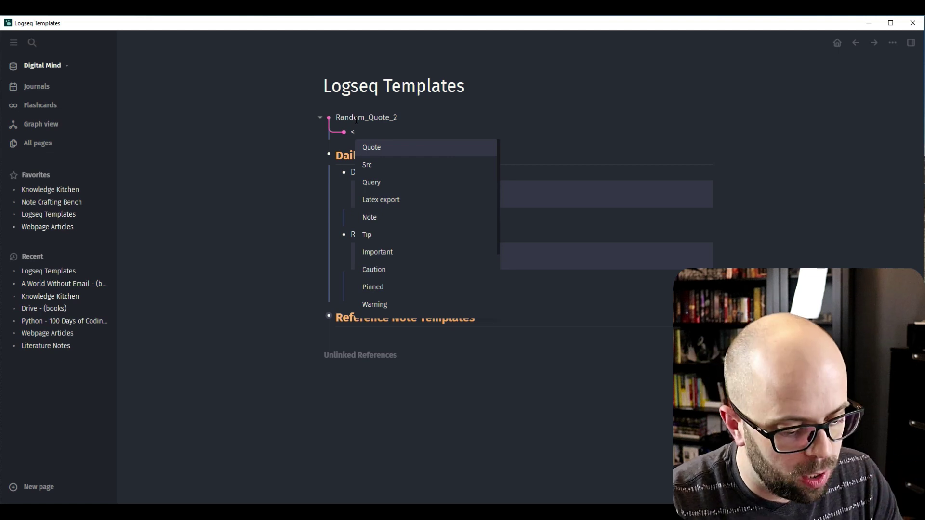
pyautogui.write('%')
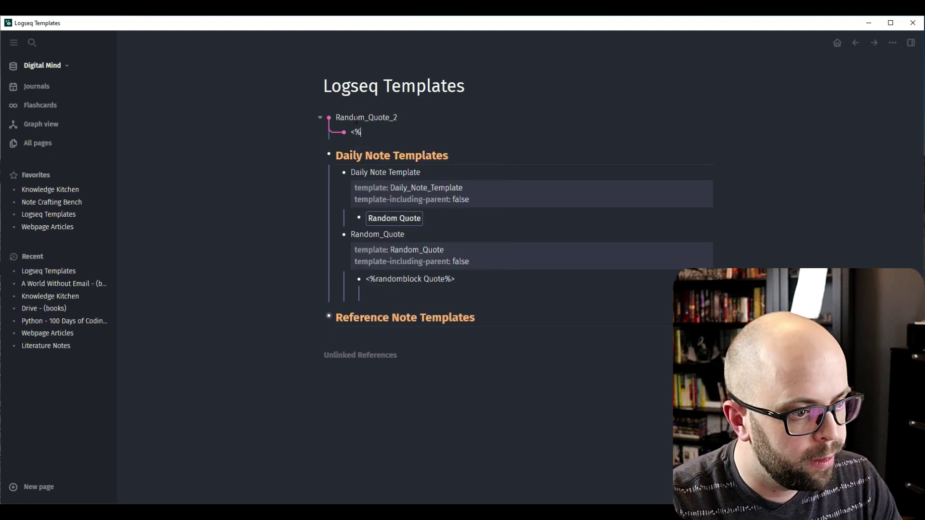
pyautogui.write('randomblock')
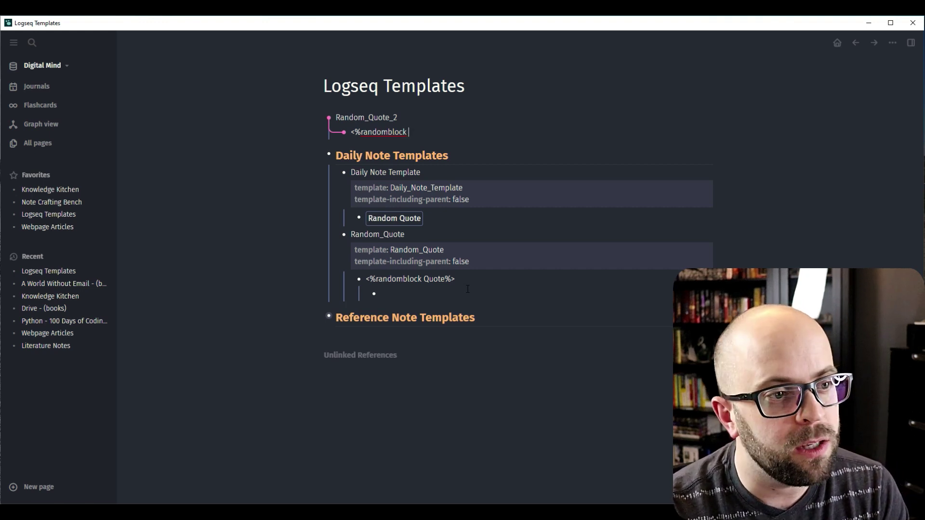
pyautogui.write('Q')
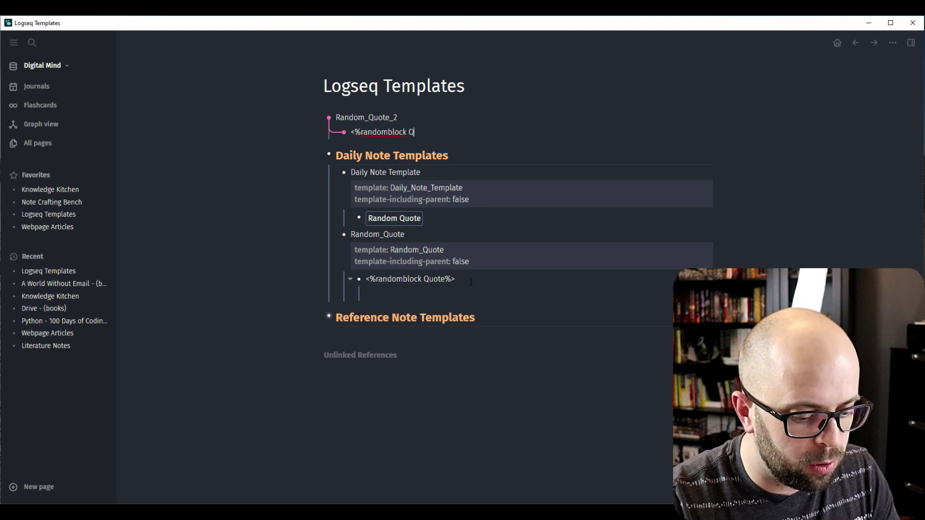
pyautogui.write('uote%>')
pyautogui.click(251, 171)
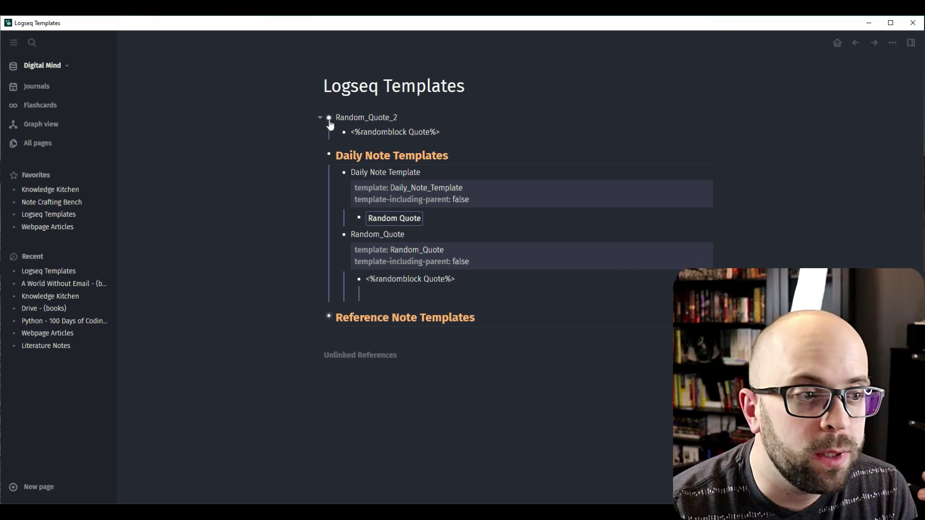
# Save Random_Quote_2 as template 'Random_Quote_2' with Including parent off, then add an empty block above.
pyautogui.rightClick(330, 124)
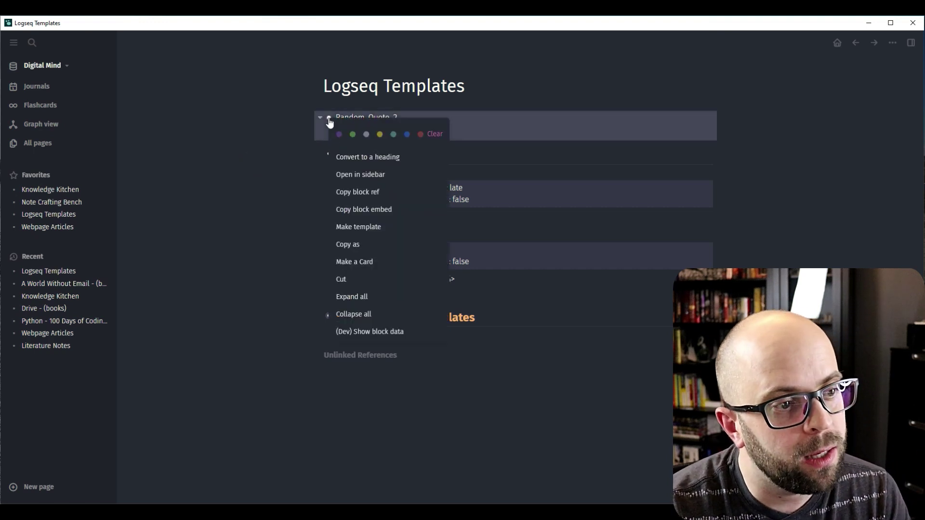
pyautogui.click(393, 227)
pyautogui.write('Ran')
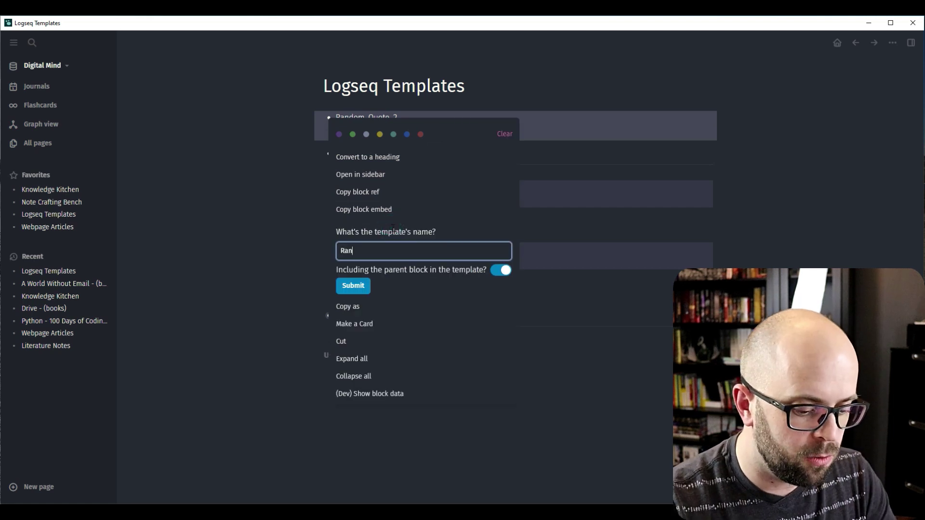
pyautogui.write('dom_Quote_2')
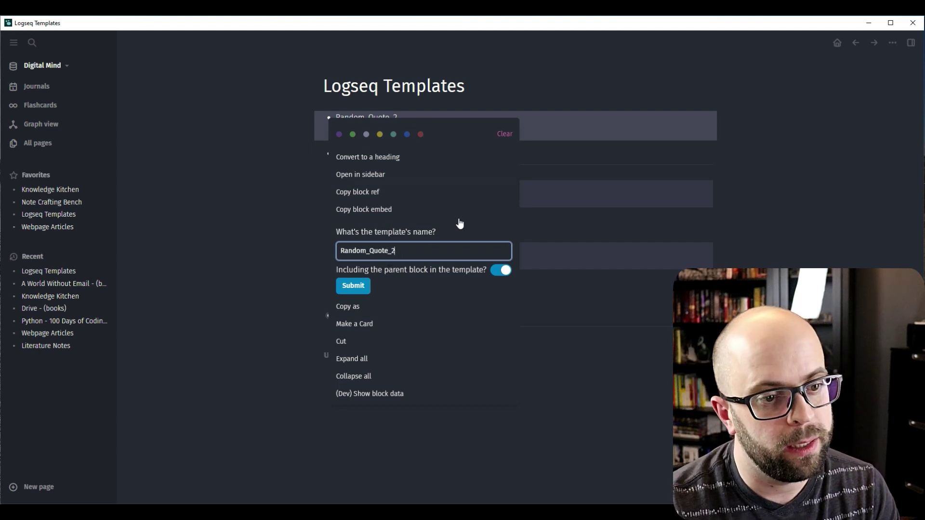
pyautogui.click(499, 272)
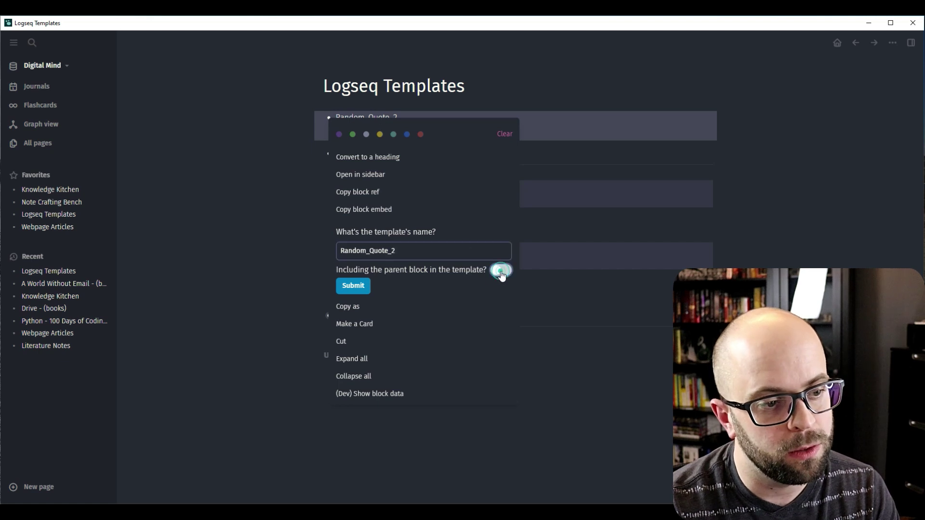
pyautogui.click(356, 287)
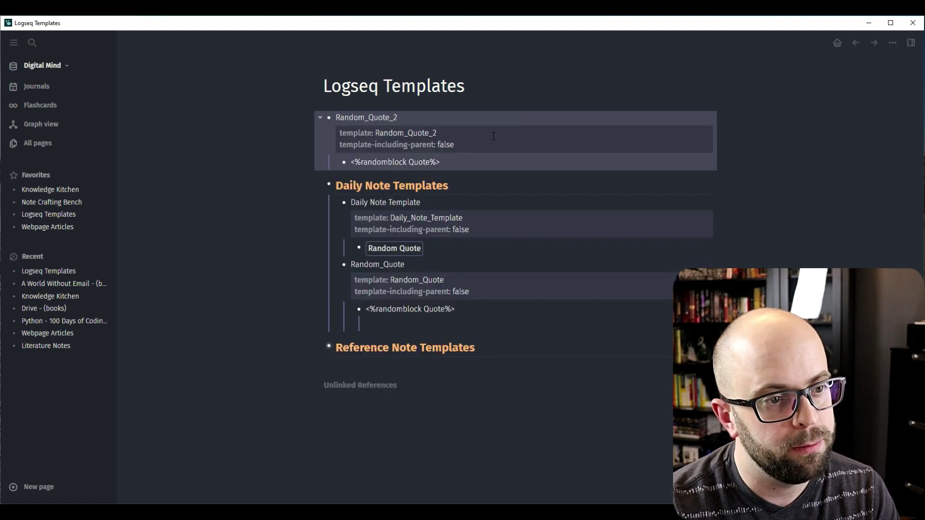
pyautogui.click(224, 156)
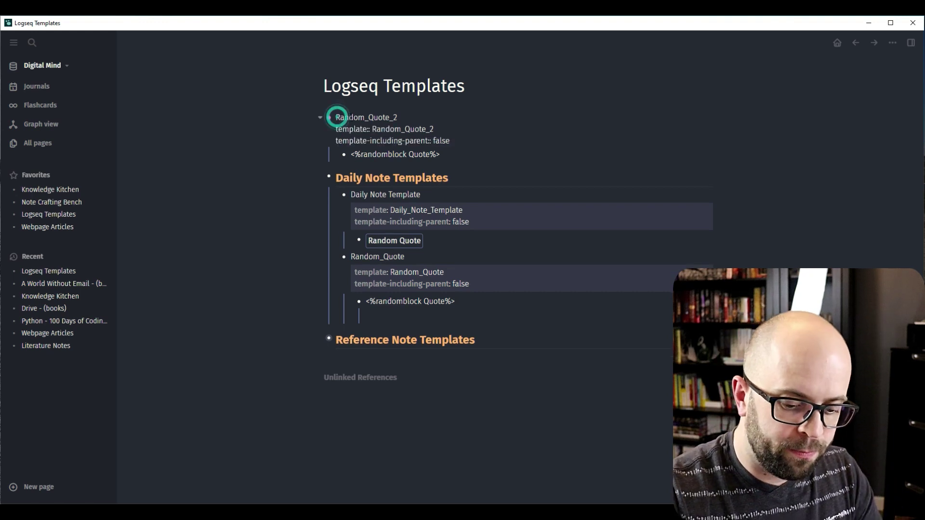
pyautogui.press('Return')
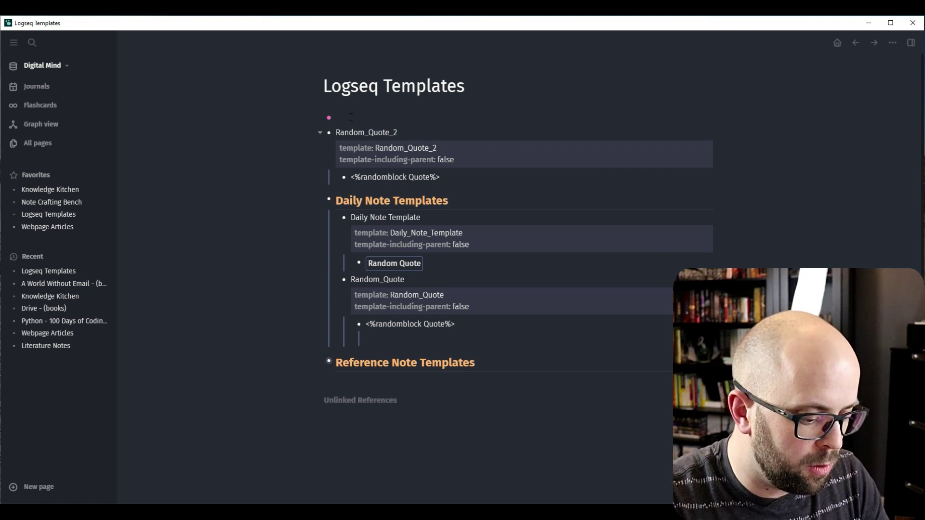
# Create a Daily_Note_Template_2 block with an empty nested child, checking the Random Quote button's code.
pyautogui.write('Daily_Note_Template_2')
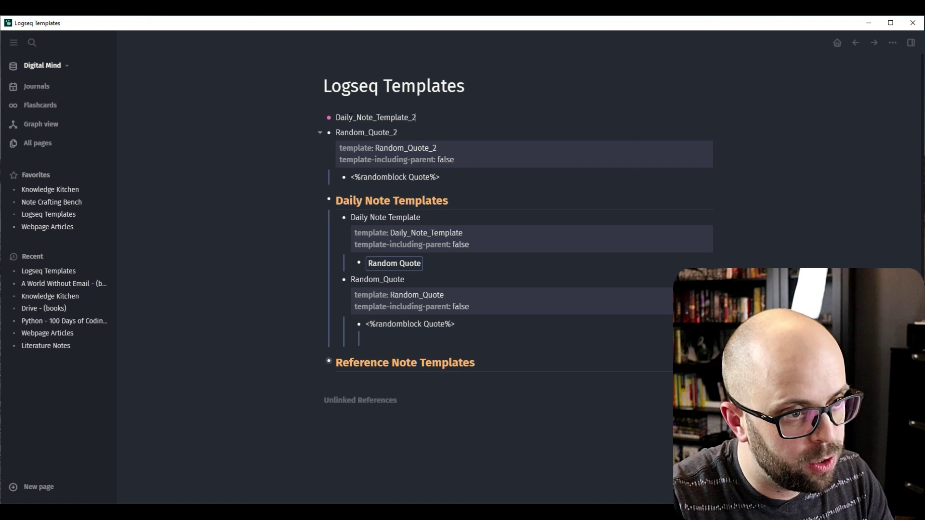
pyautogui.press('Return')
pyautogui.press('Tab')
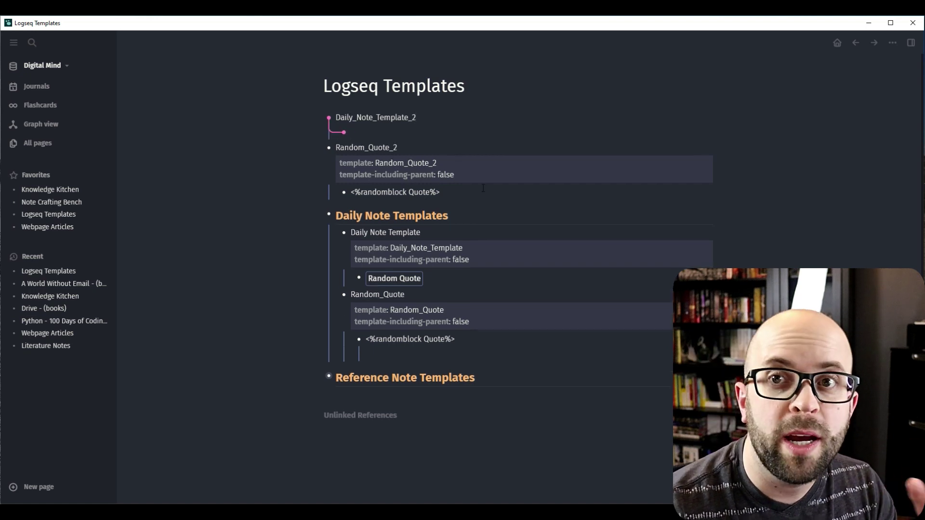
pyautogui.click(508, 275)
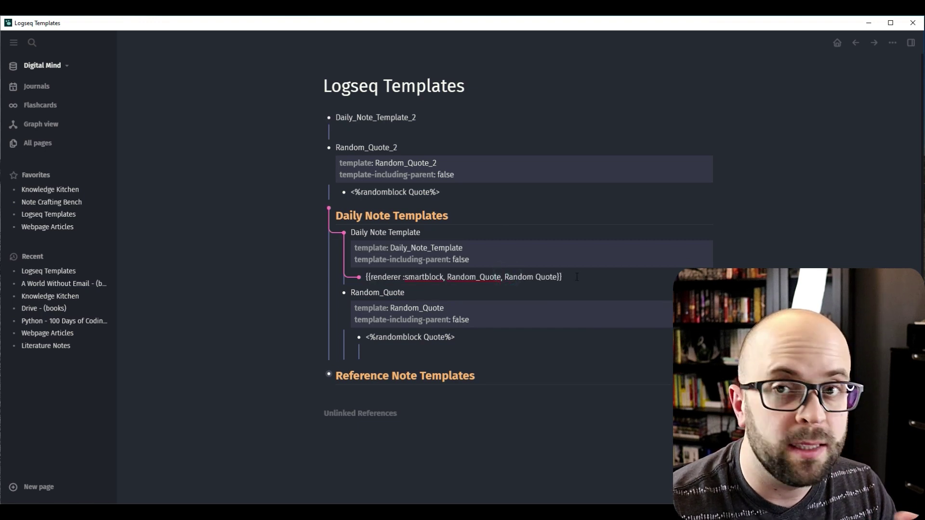
pyautogui.click(426, 135)
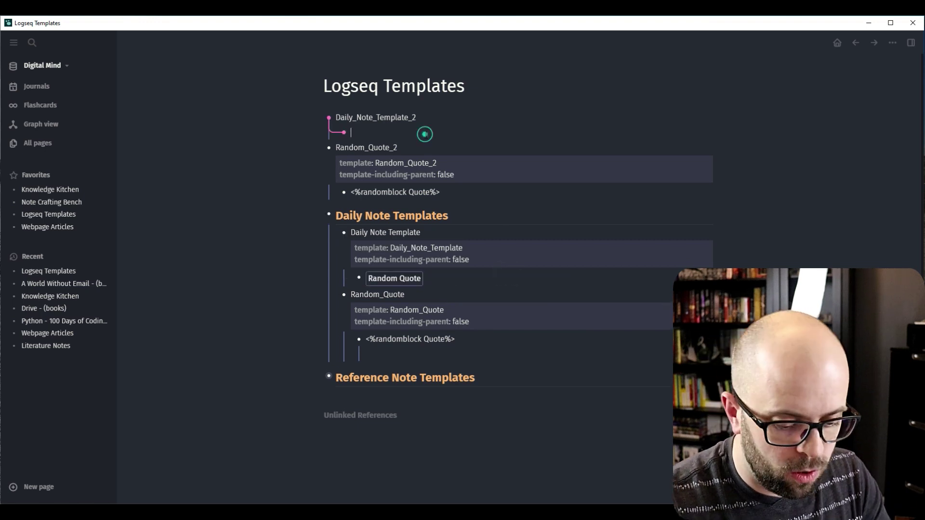
# Insert a SmartBlock button for template Random_Quote_2 titled 'Testing Button', removing the sibling argument.
pyautogui.write('/smart')
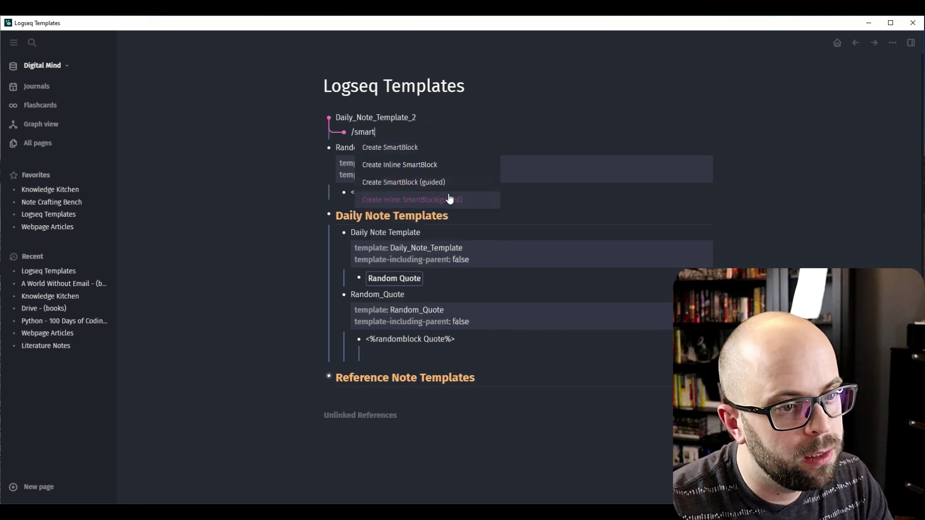
pyautogui.click(446, 185)
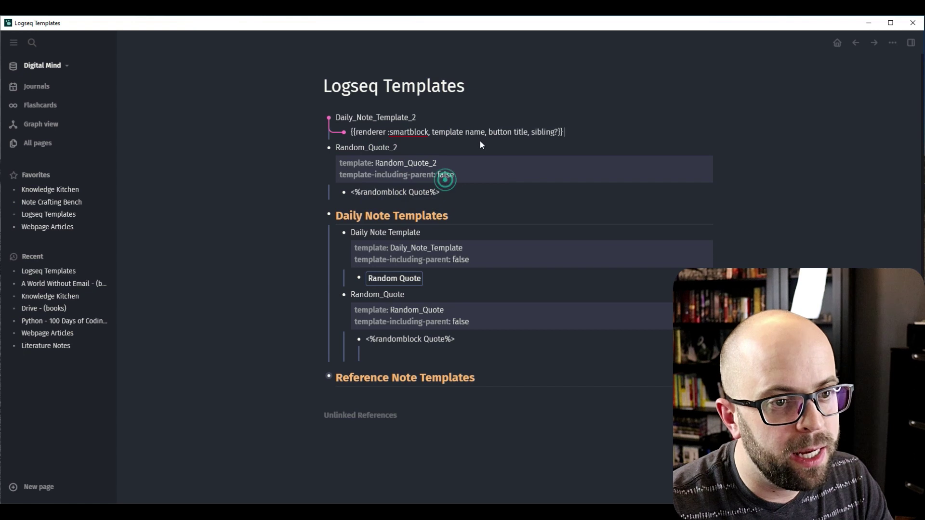
pyautogui.moveTo(433, 131); pyautogui.dragTo(483, 139)
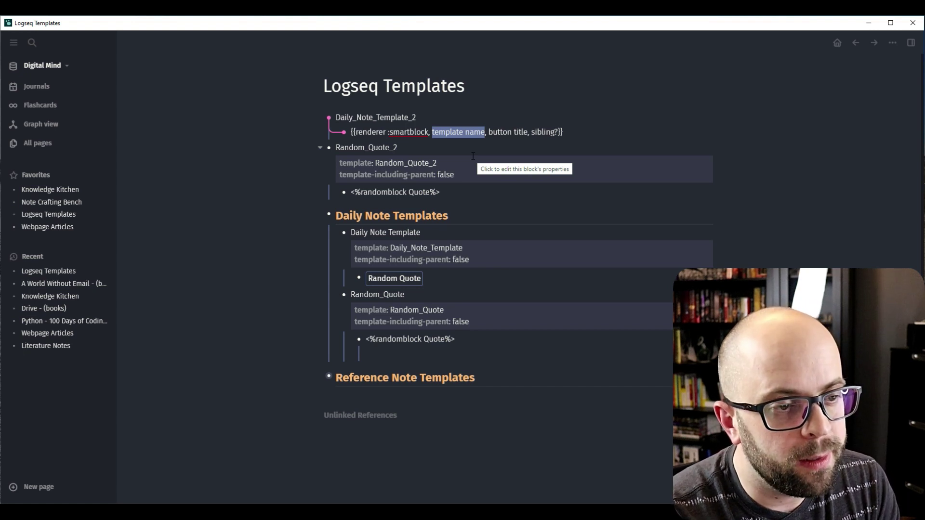
pyautogui.write('Random')
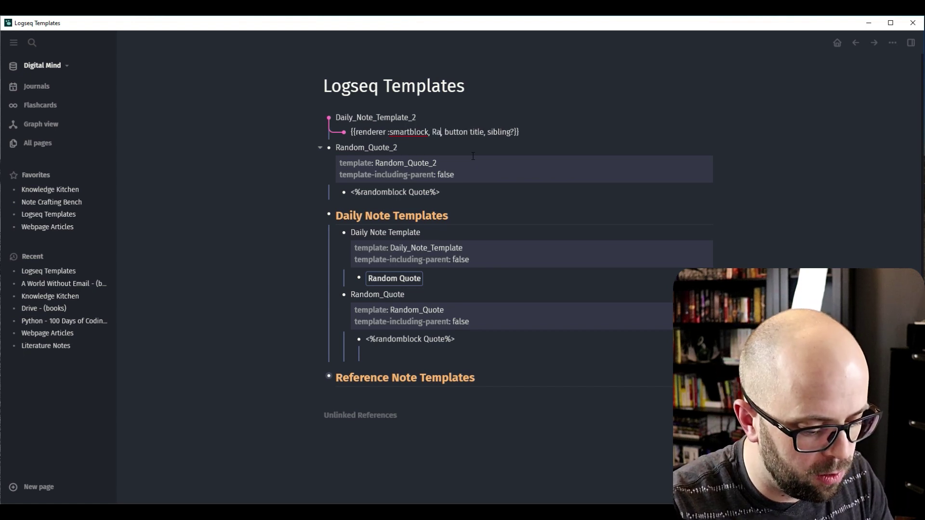
pyautogui.write('_Quote_2')
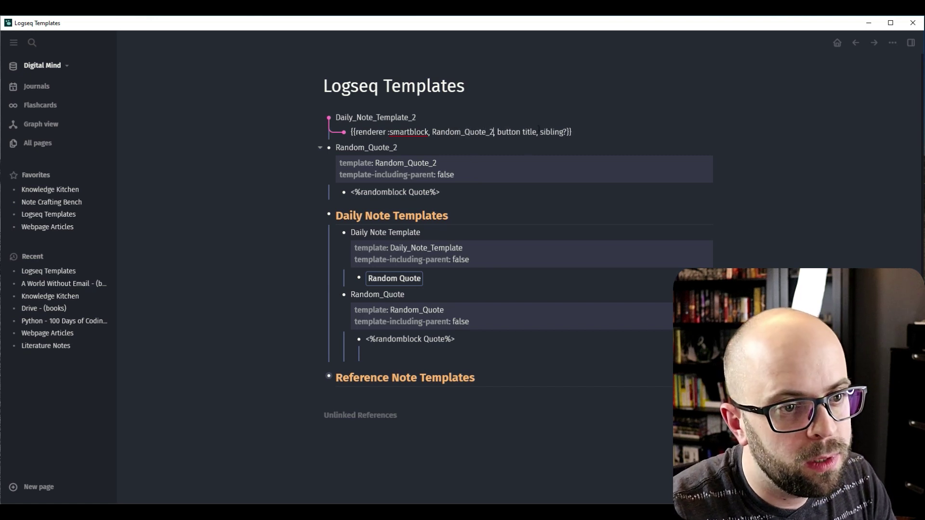
pyautogui.moveTo(537, 132); pyautogui.dragTo(497, 131)
pyautogui.write('Testing Button')
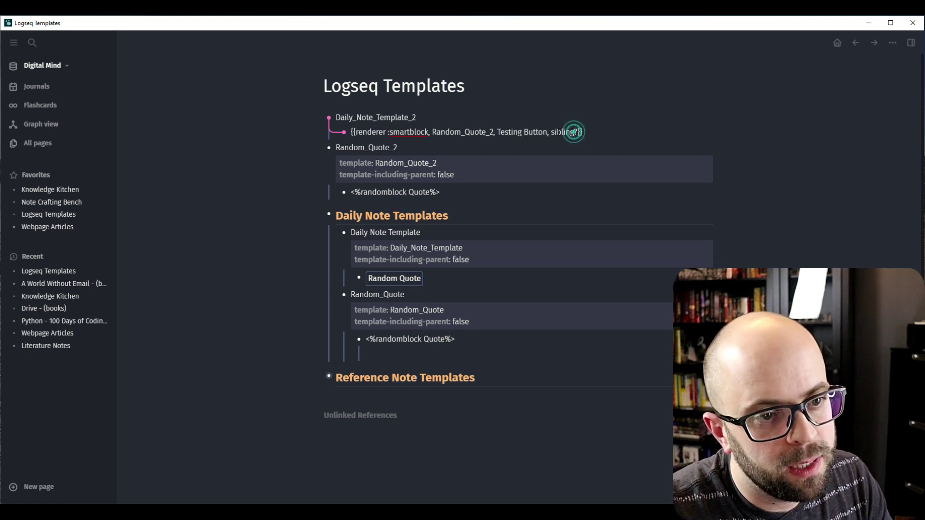
pyautogui.moveTo(550, 131); pyautogui.dragTo(581, 133)
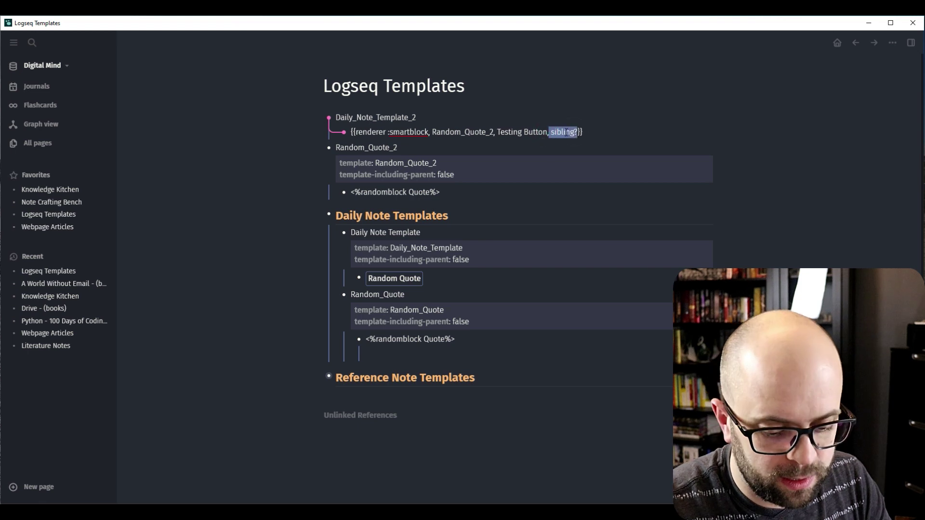
pyautogui.press('BackSpace')
pyautogui.press('BackSpace')
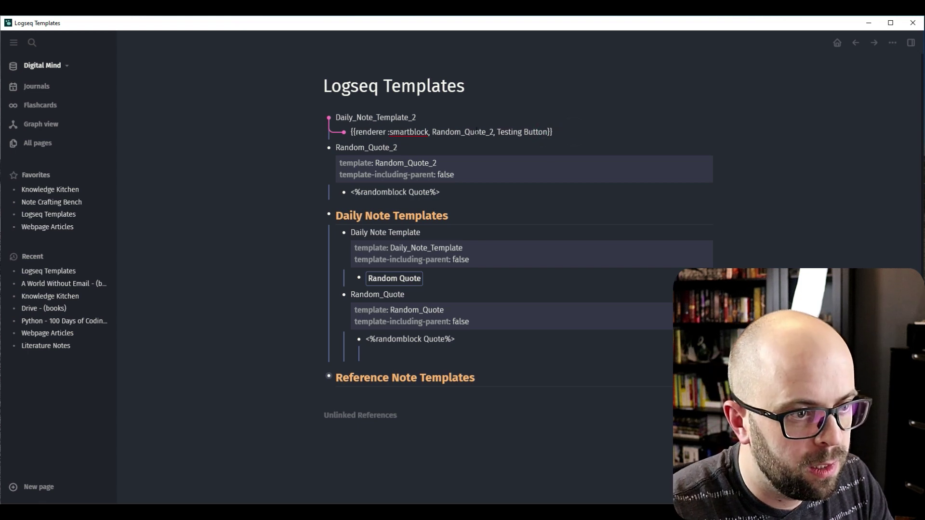
pyautogui.click(247, 163)
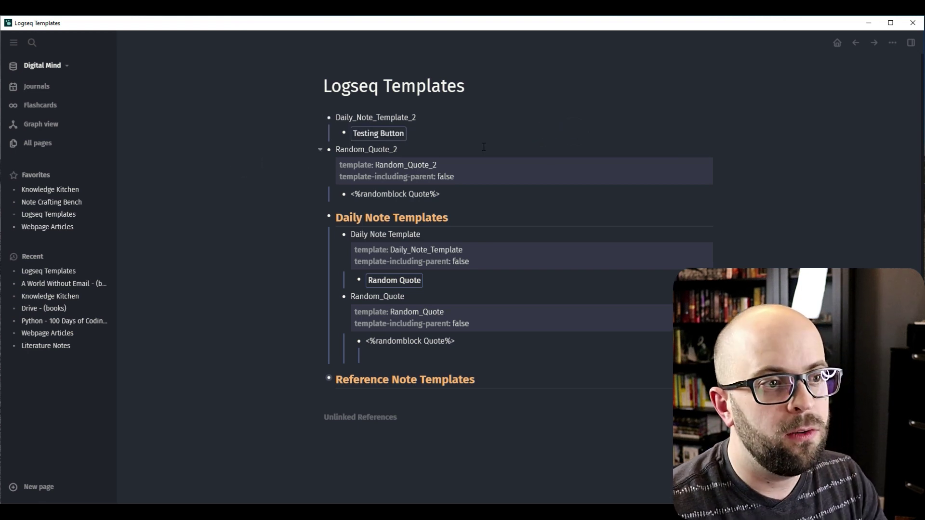
# Save Daily_Note_Template_2 as template 'Daily Testing' with Including parent turned off.
pyautogui.rightClick(330, 120)
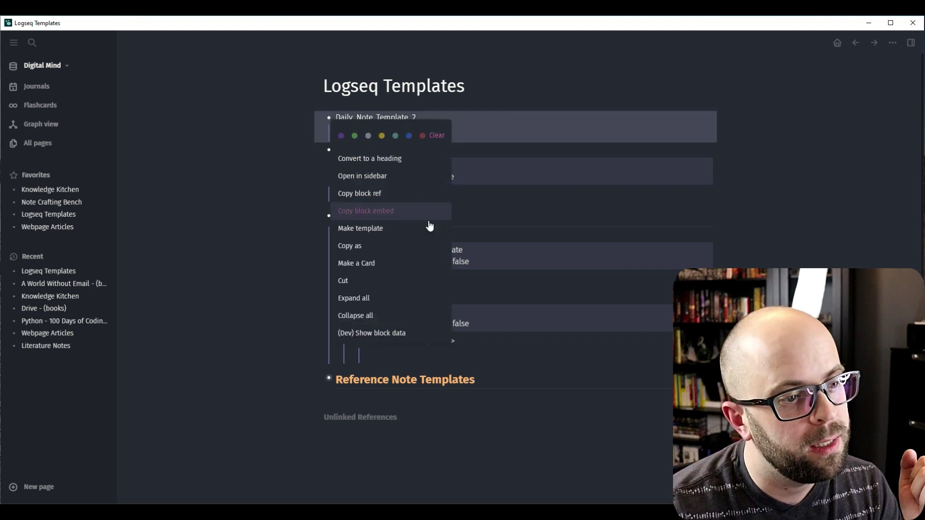
pyautogui.click(373, 229)
pyautogui.write('Daily Testing')
pyautogui.click(503, 272)
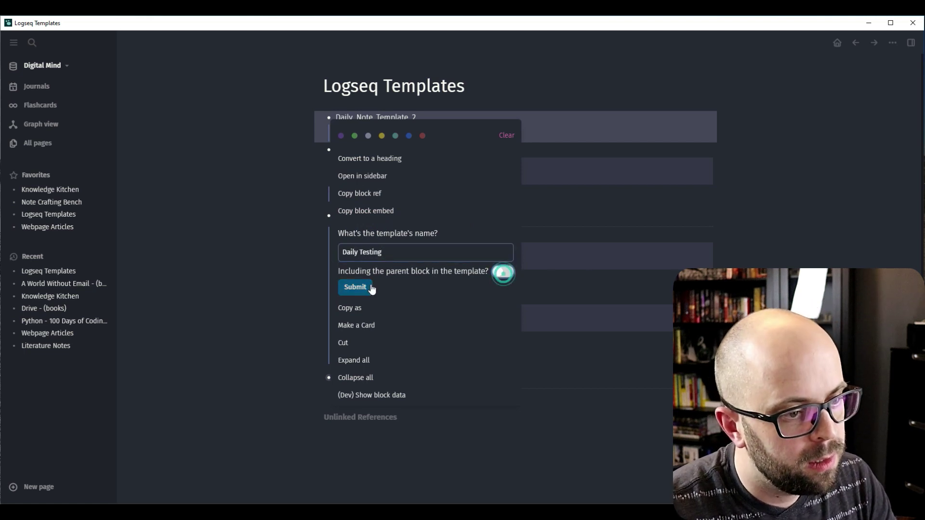
pyautogui.click(358, 288)
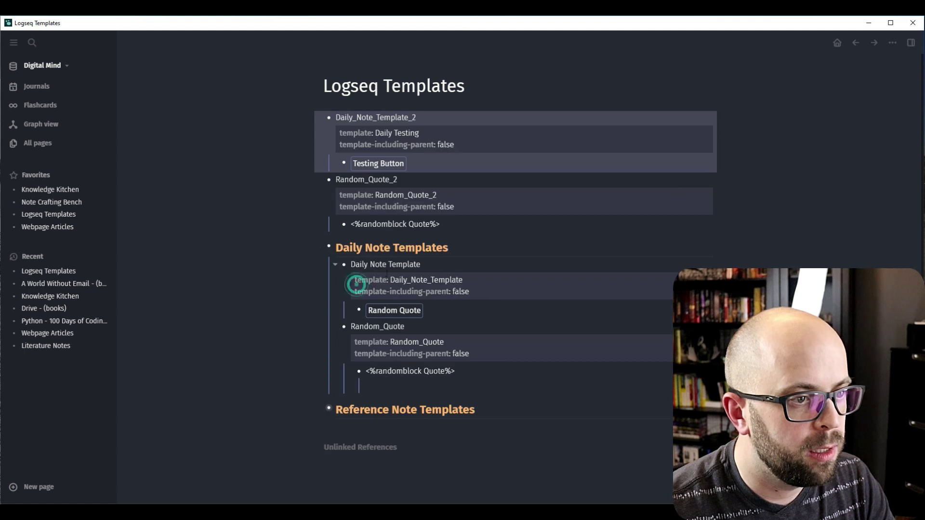
pyautogui.click(182, 165)
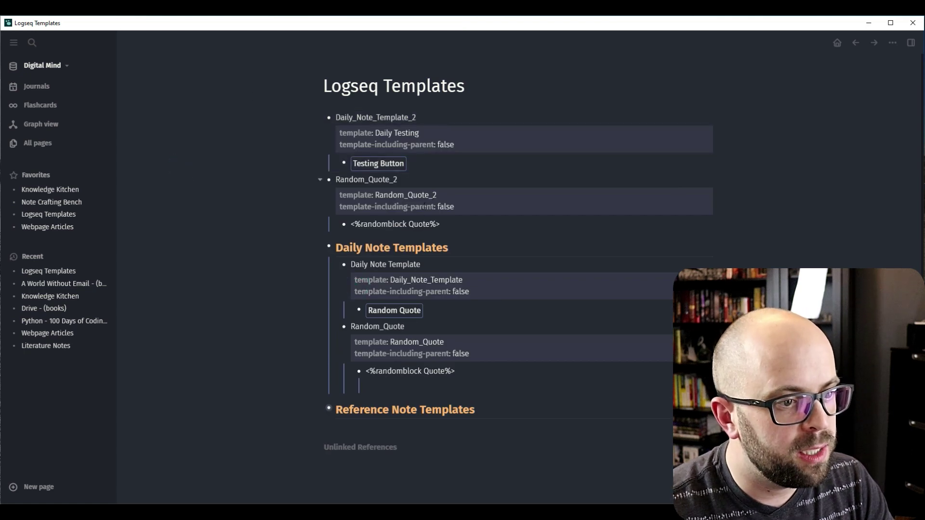
# Nest a 'This is a test' block under the <%randomblock Quote%> line.
pyautogui.click(456, 221)
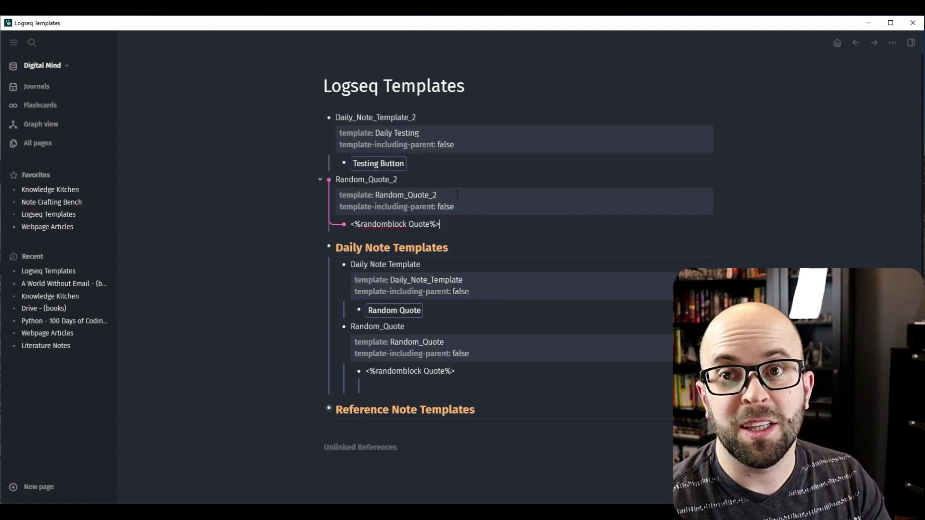
pyautogui.press('Return')
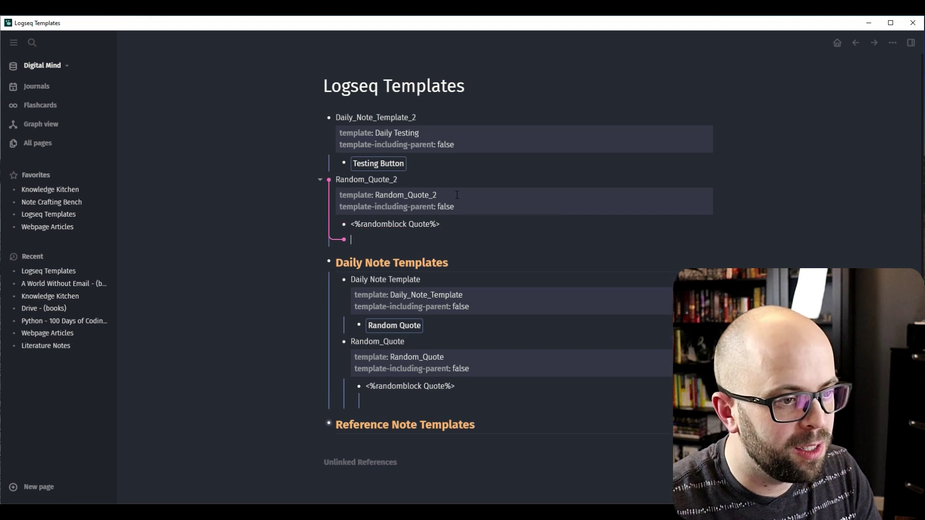
pyautogui.press('Tab')
pyautogui.write('This ')
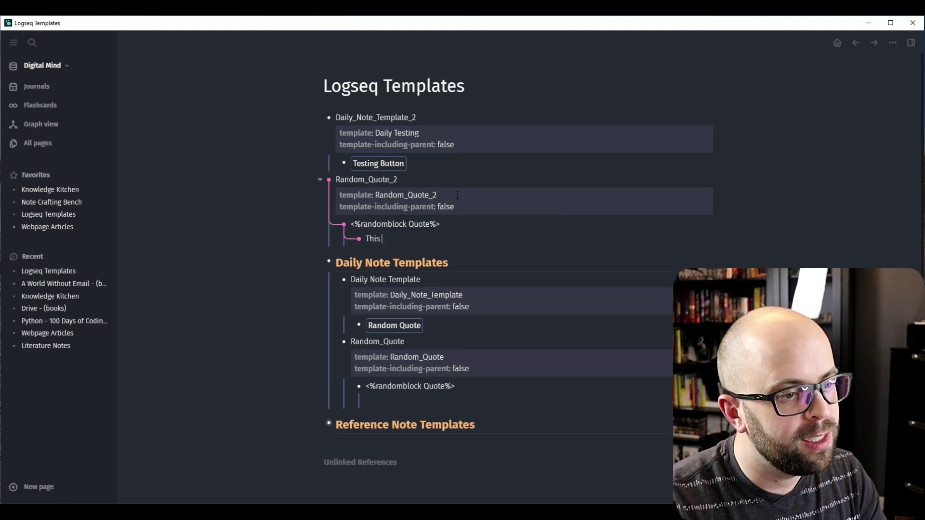
pyautogui.write('is a test')
pyautogui.press('BackSpace')
pyautogui.write('test')
pyautogui.click(230, 225)
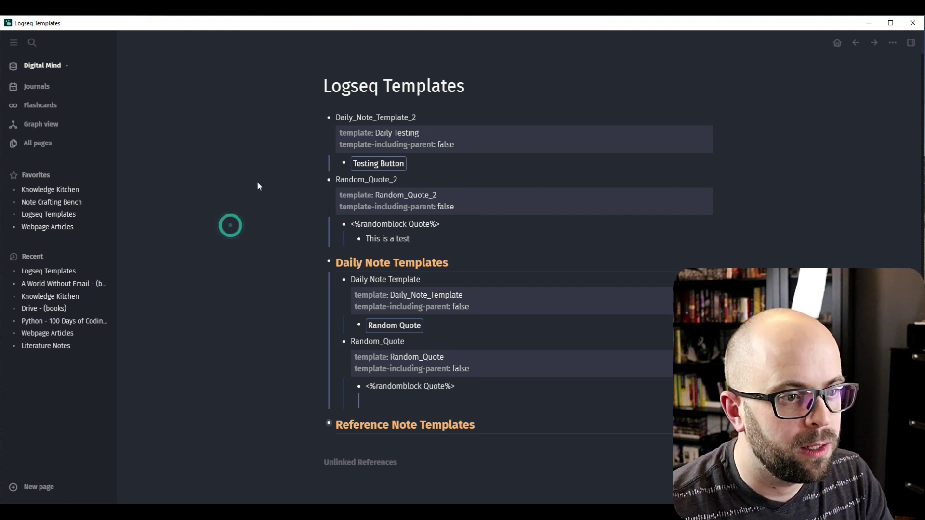
pyautogui.click(37, 86)
# Insert the Daily Testing template on the journal and use its Testing Button to add a random quote.
pyautogui.click(430, 158)
pyautogui.press('Return')
pyautogui.write('/tem')
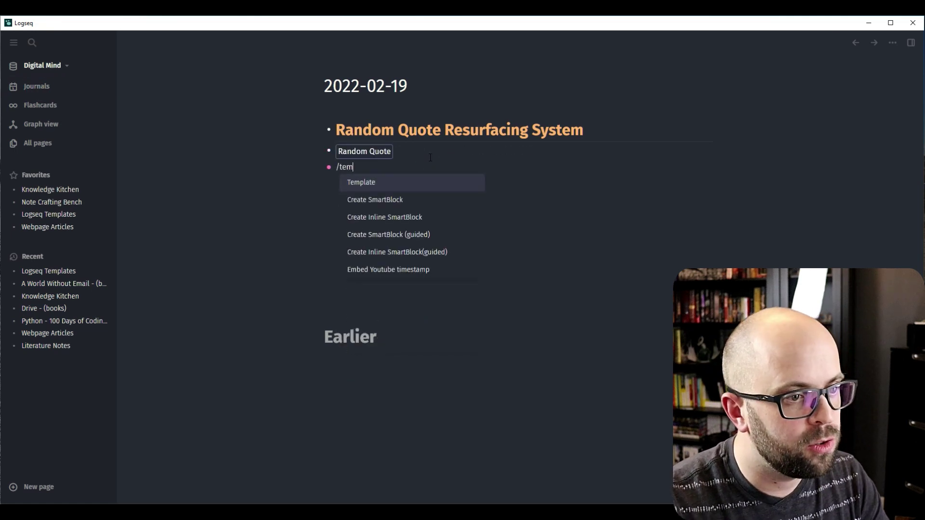
pyautogui.press('Return')
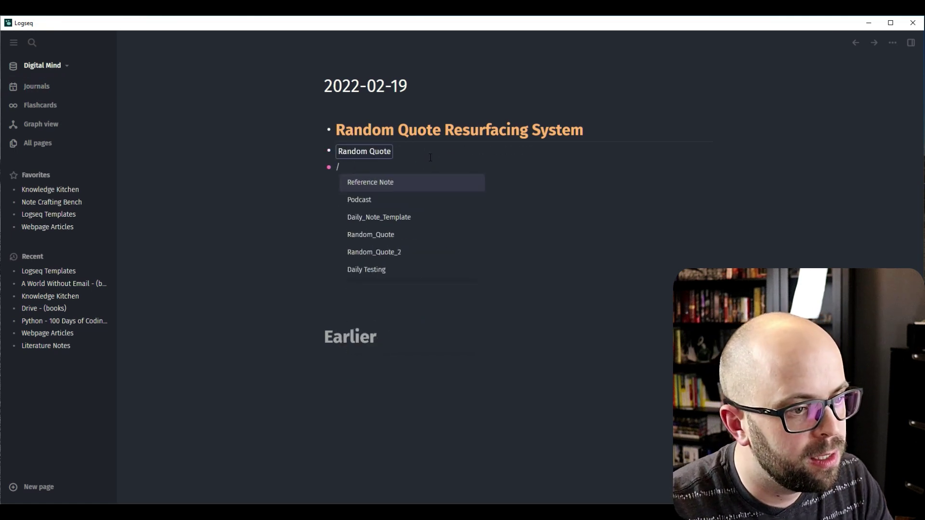
pyautogui.click(379, 274)
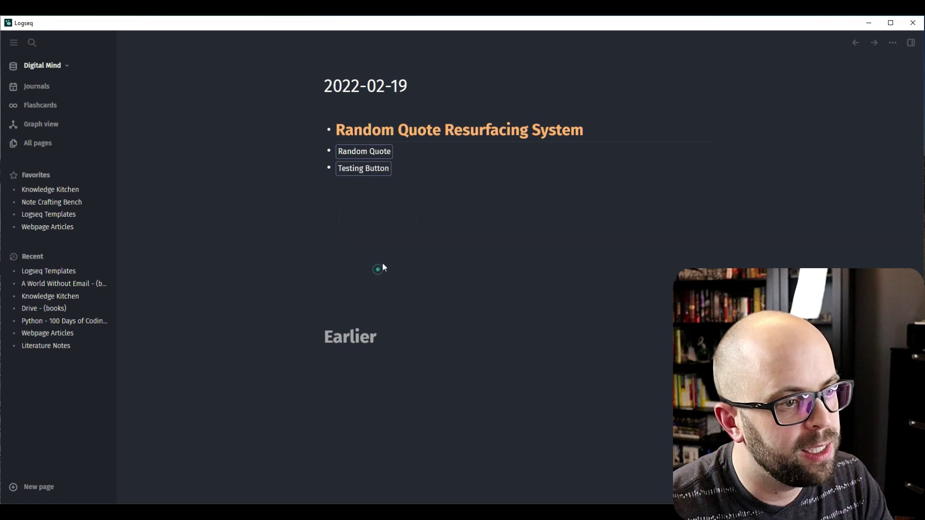
pyautogui.click(365, 169)
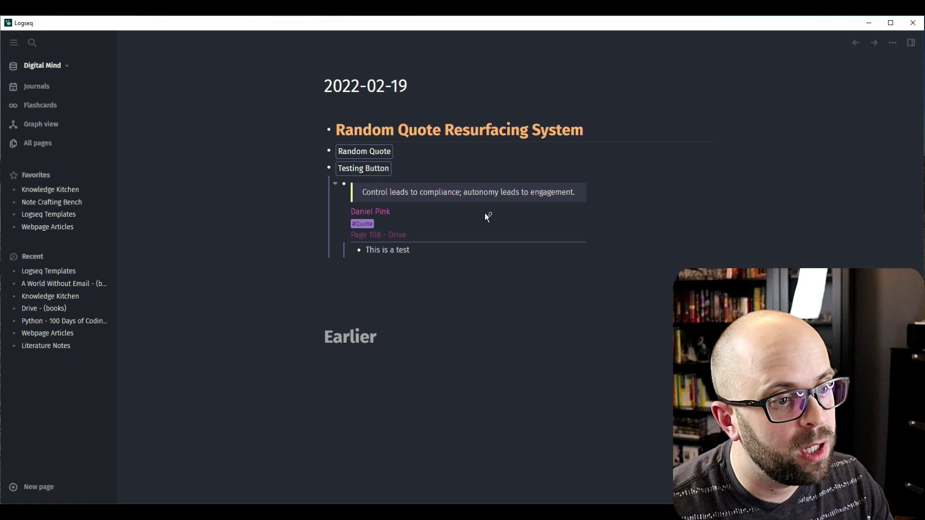
# Delete the Testing Button block and its inserted children from the journal.
pyautogui.click(420, 249)
pyautogui.hotkey('ctrl', 'a')
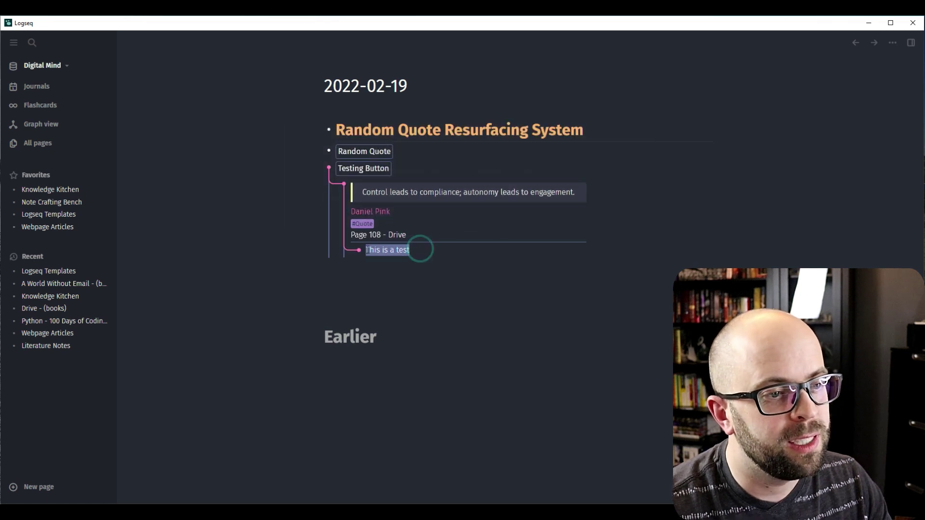
pyautogui.click(431, 251)
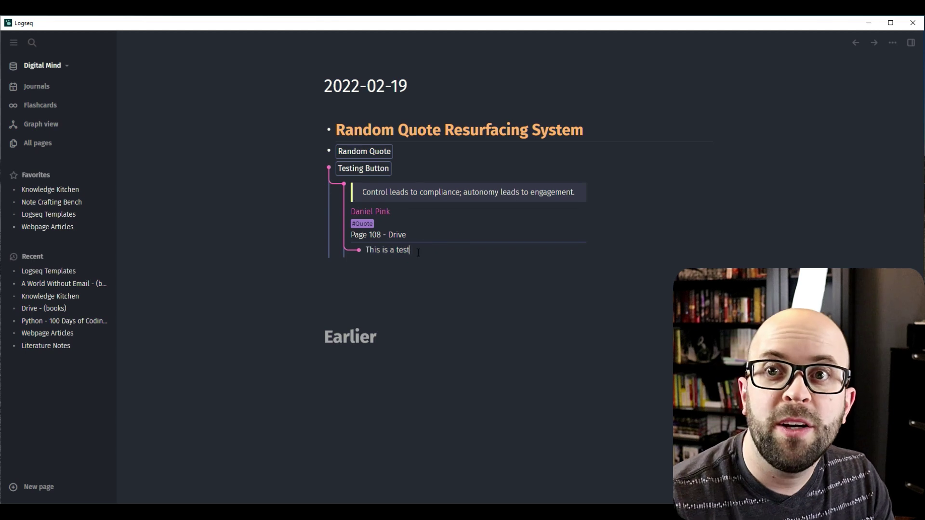
pyautogui.moveTo(415, 250); pyautogui.dragTo(332, 173)
pyautogui.press('BackSpace')
pyautogui.click(210, 160)
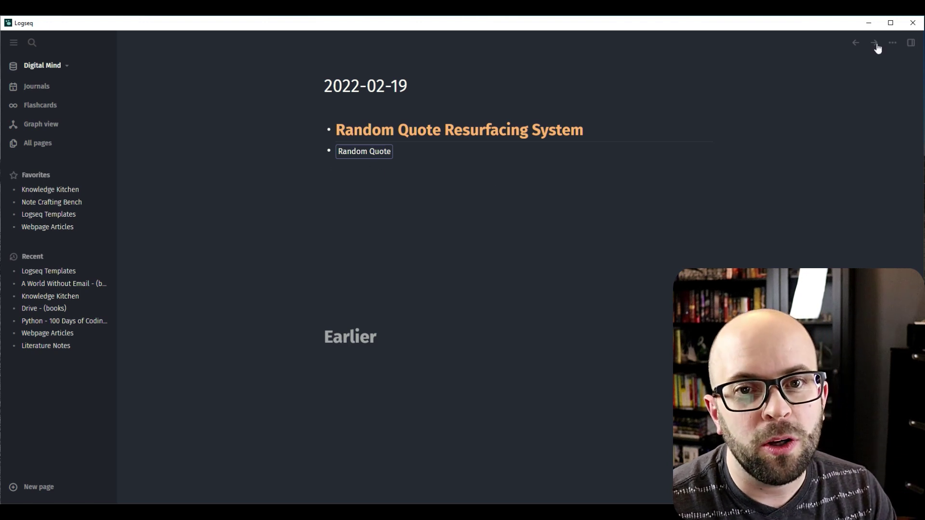
pyautogui.click(894, 43)
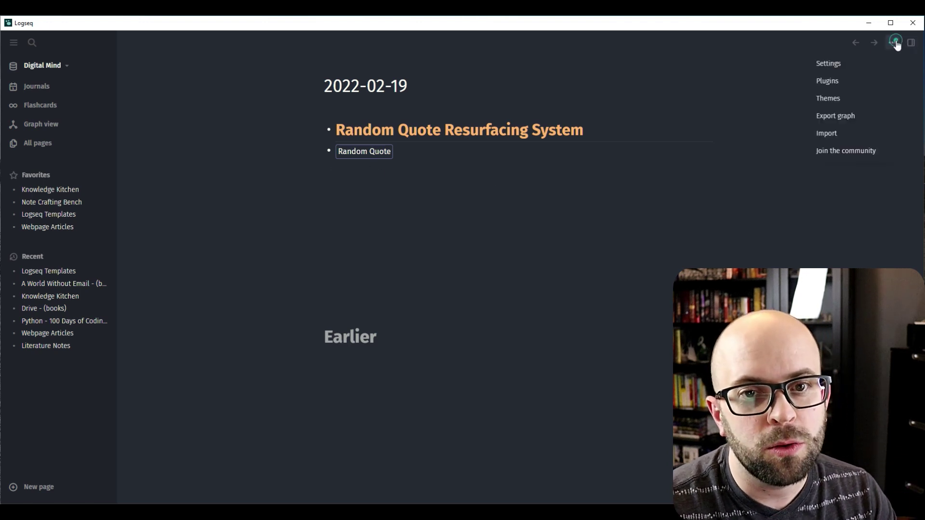
# In config.edn, find Daily_Note_Template under :default-templates, then go back to Logseq Templates.
pyautogui.click(844, 66)
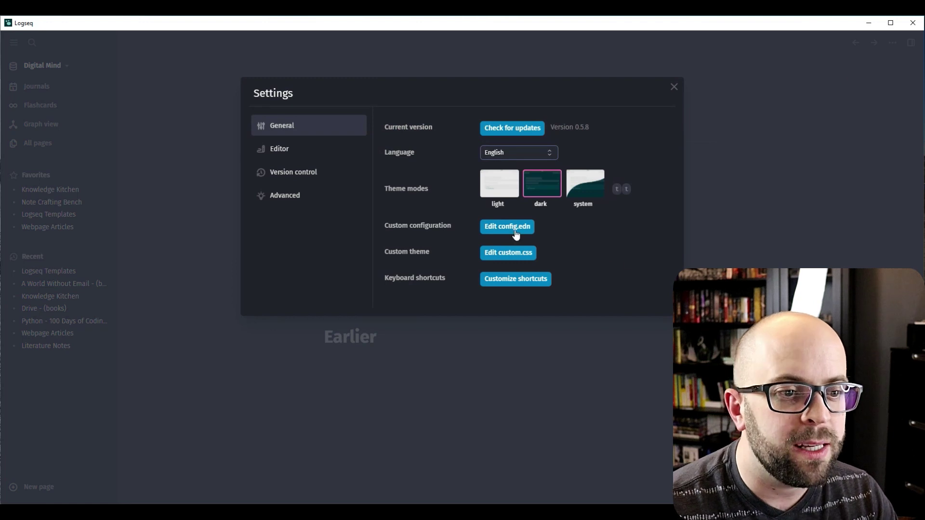
pyautogui.click(515, 228)
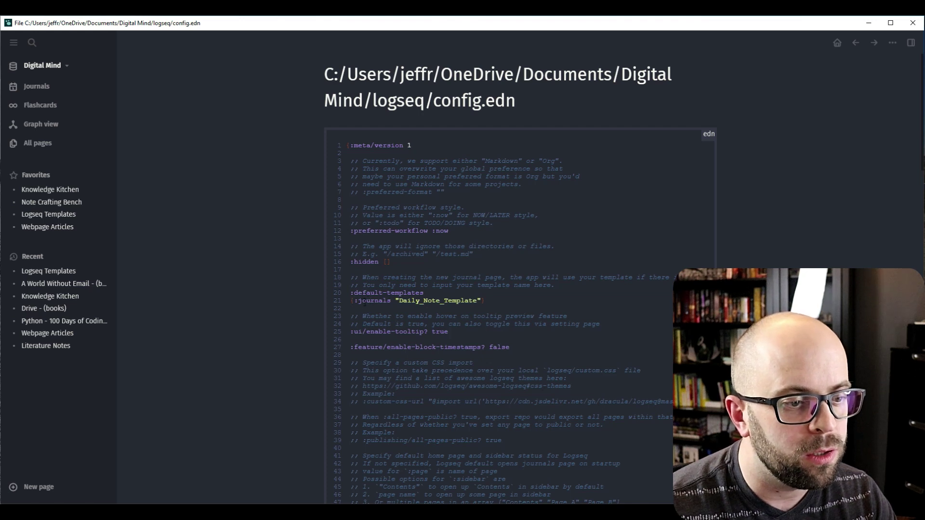
pyautogui.moveTo(397, 304); pyautogui.dragTo(483, 301)
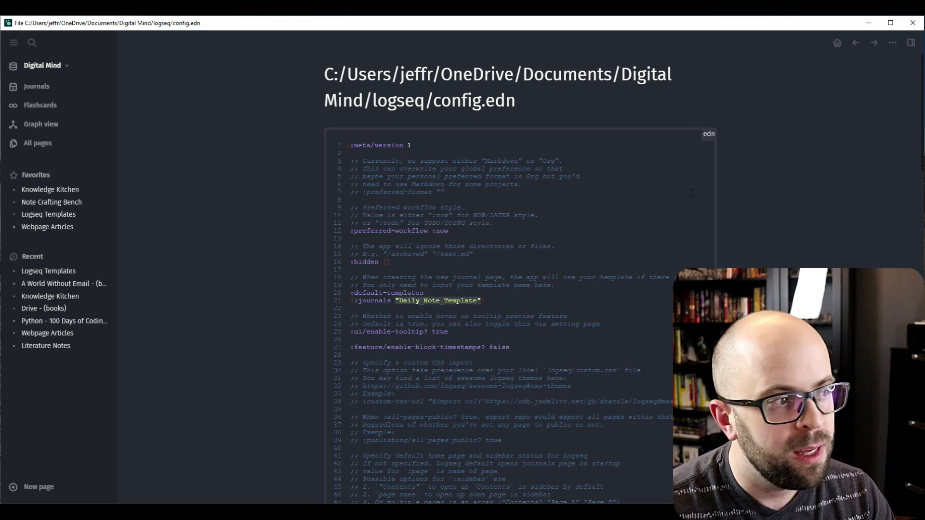
pyautogui.click(51, 215)
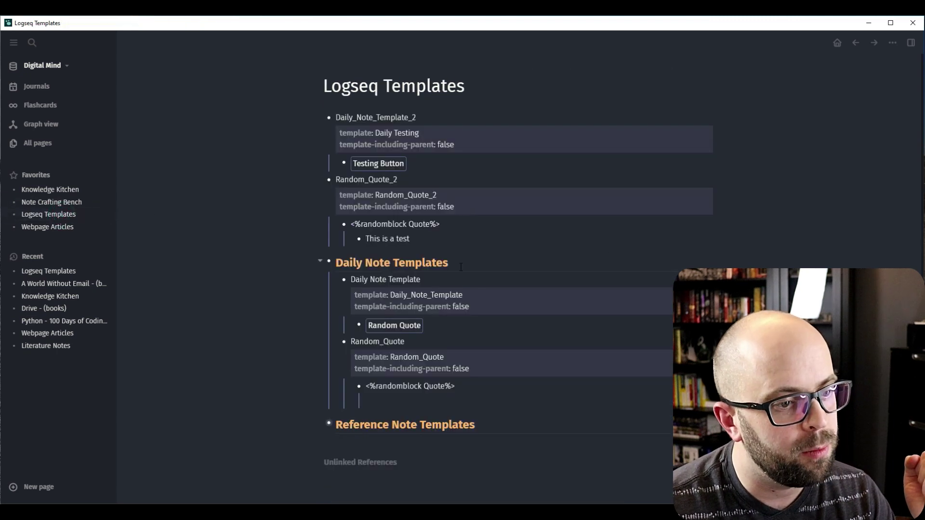